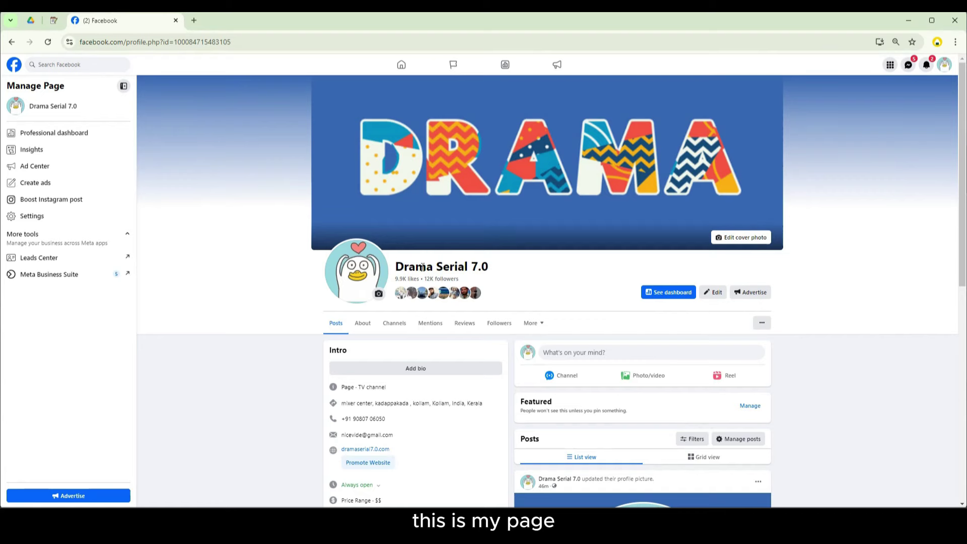
- Open the Drama Serial 7.0 page's monetization section in Meta Business Suite and check its bonuses
{"action": "left_click_drag", "start_coordinate": [393, 270], "coordinate": [470, 290]}
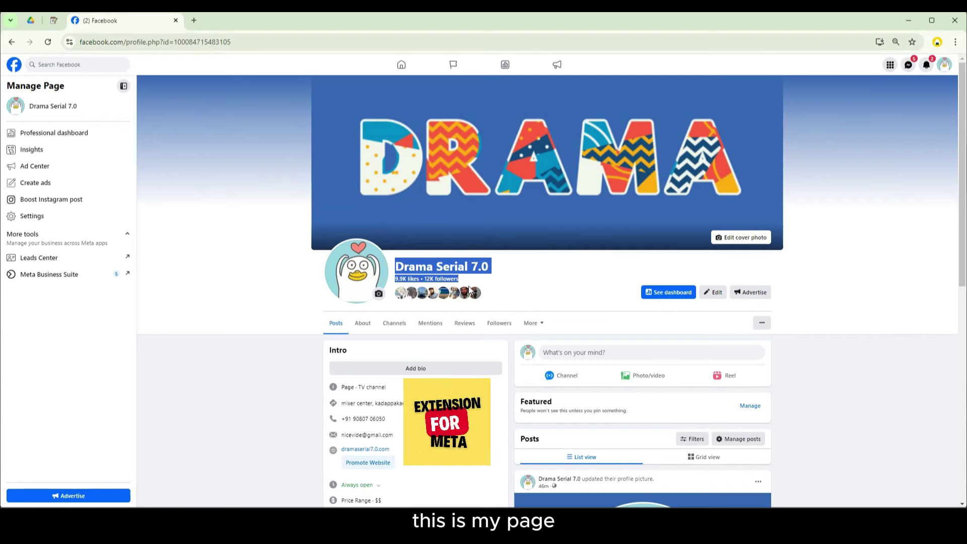
{"action": "left_click", "coordinate": [517, 302]}
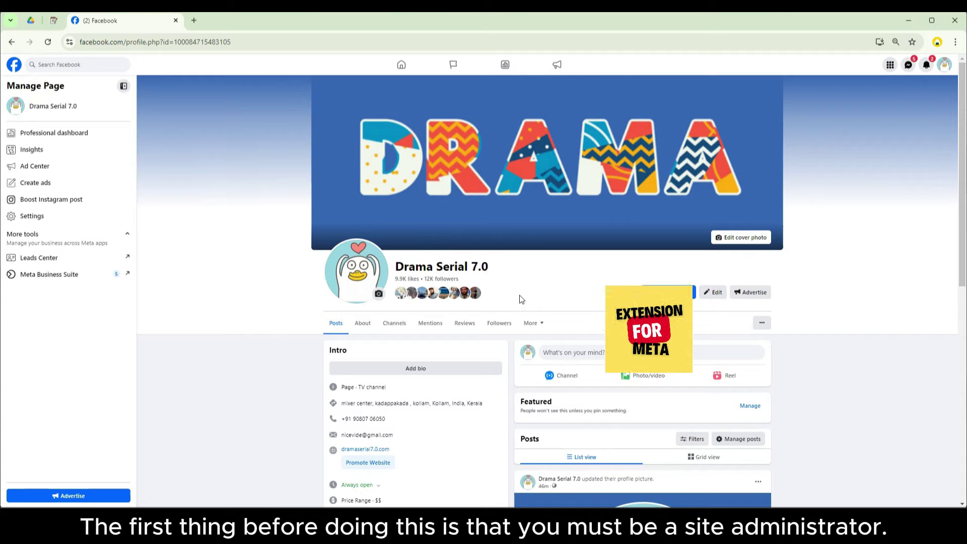
{"action": "left_click", "coordinate": [82, 276]}
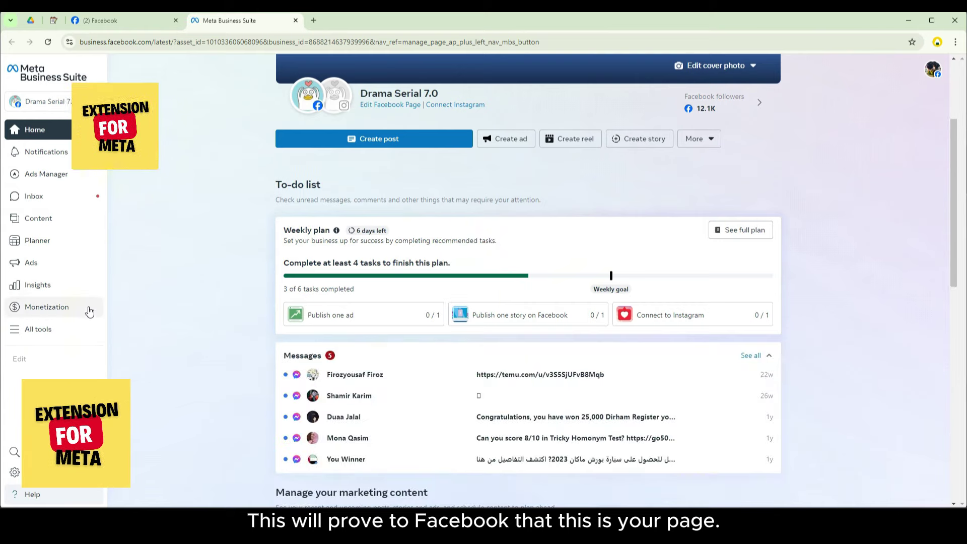
{"action": "left_click", "coordinate": [50, 309]}
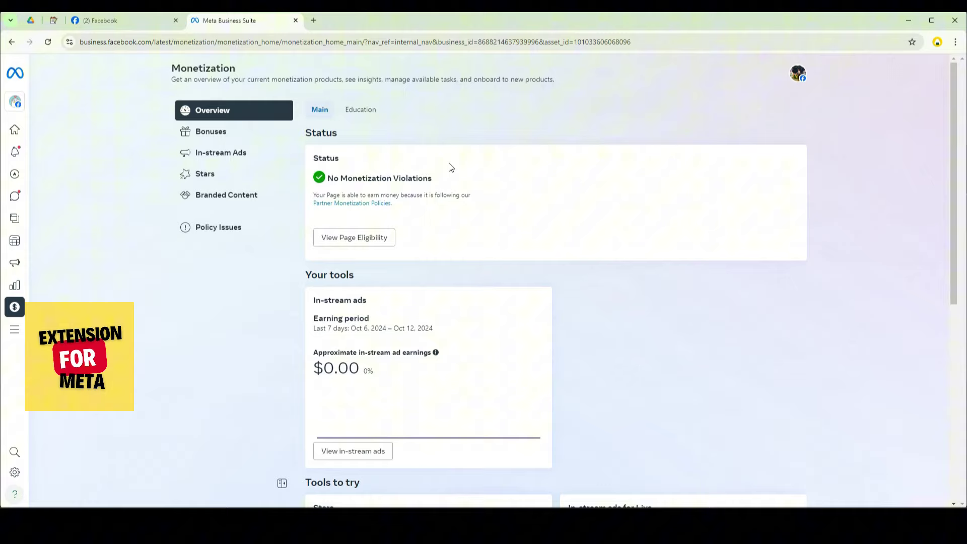
{"action": "left_click", "coordinate": [234, 132]}
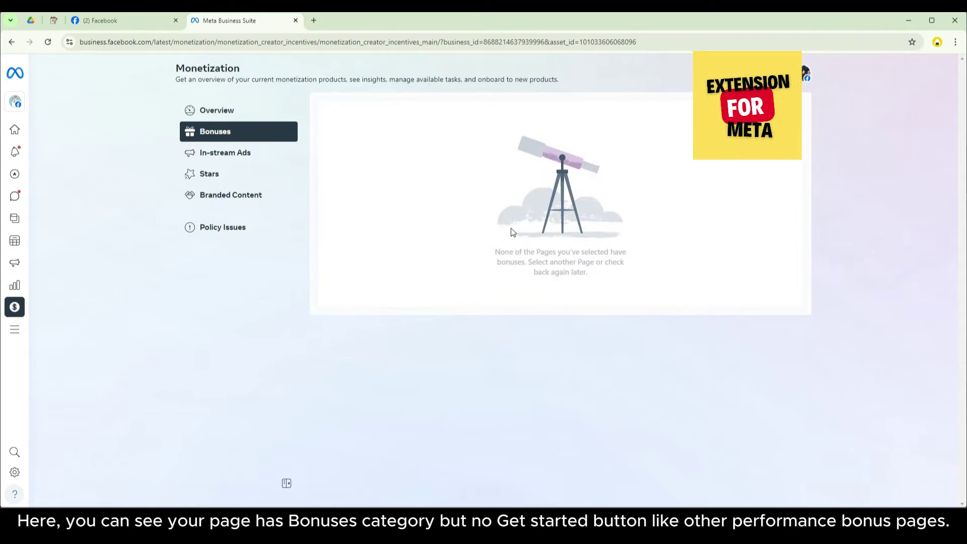
{"action": "triple_click", "coordinate": [504, 252]}
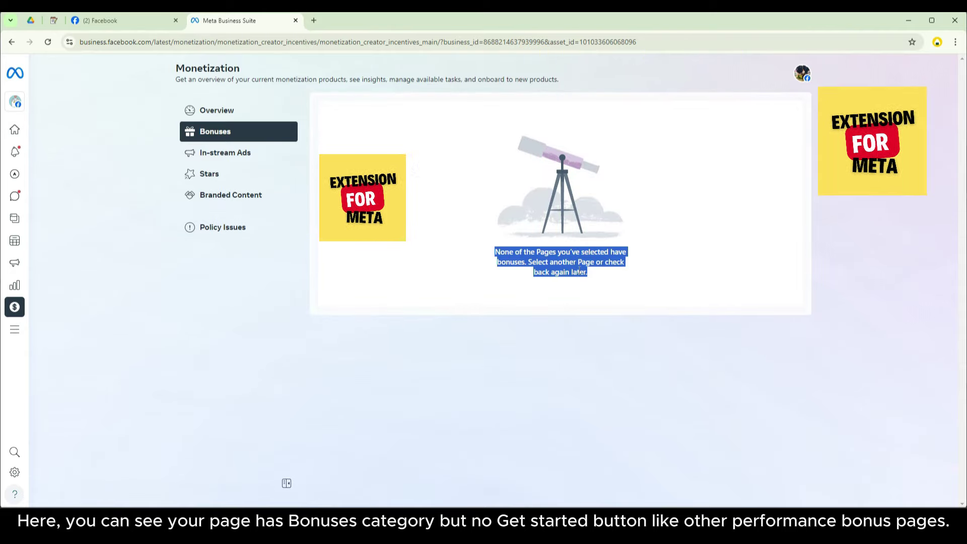
{"action": "left_click", "coordinate": [472, 197]}
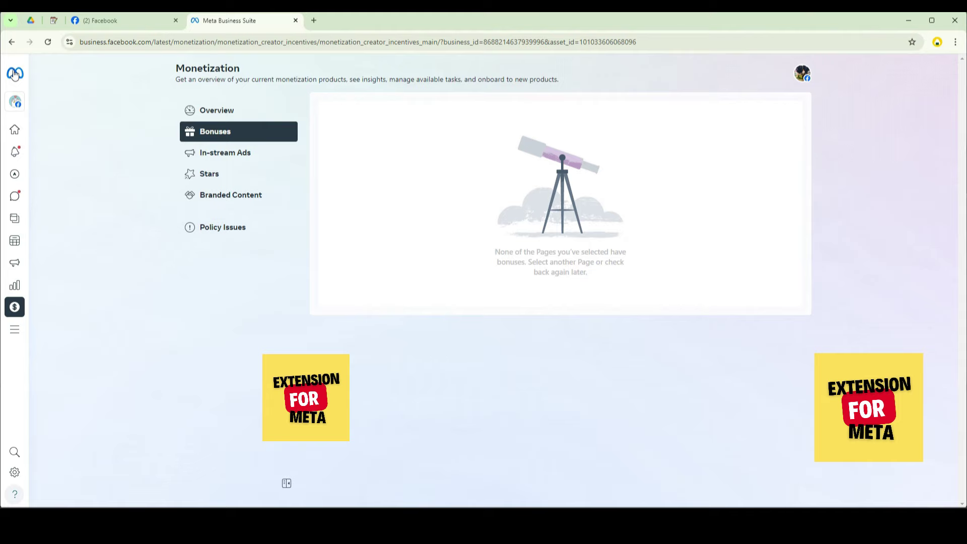
- Switch to Google Drive and download APPLY FOR PERFORMANCE BONUS PROGRAM.zip
{"action": "left_click", "coordinate": [31, 20]}
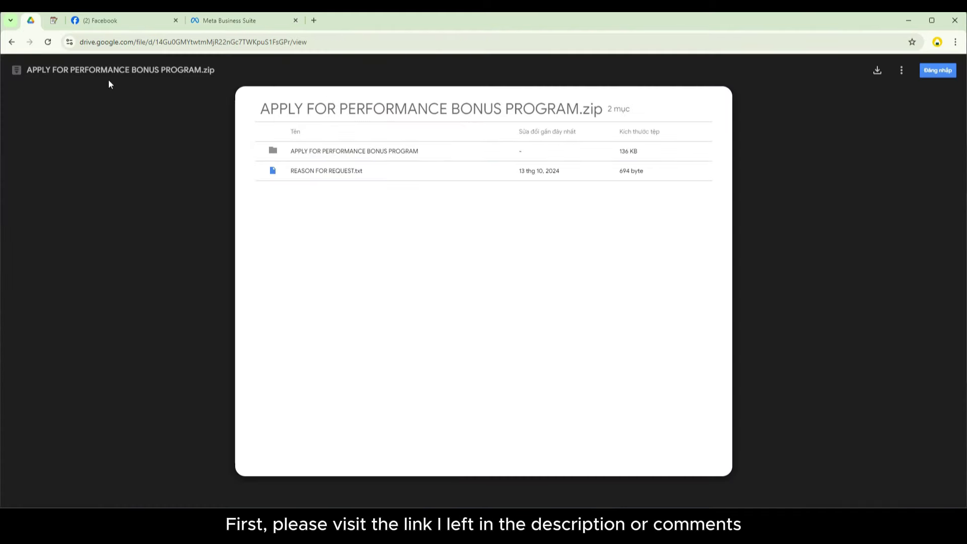
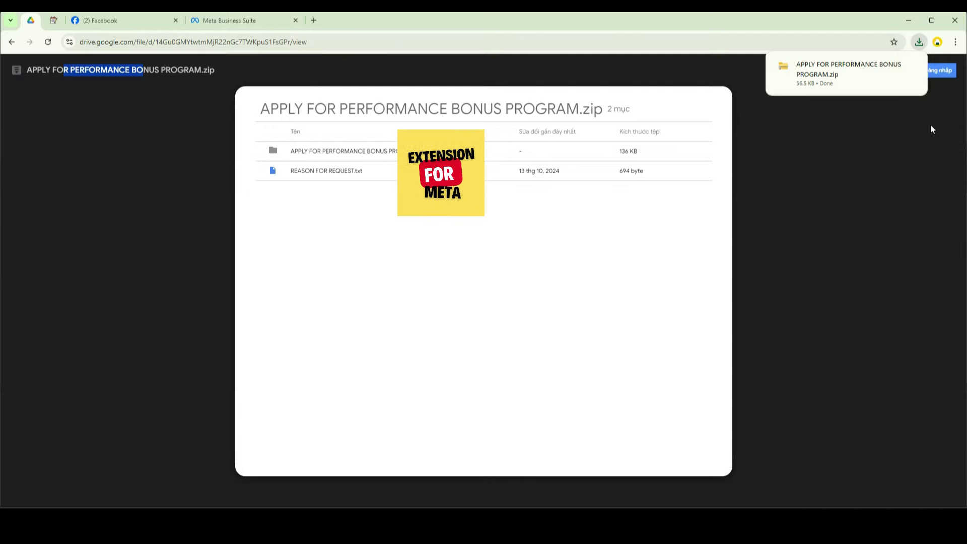
{"action": "left_click", "coordinate": [934, 121]}
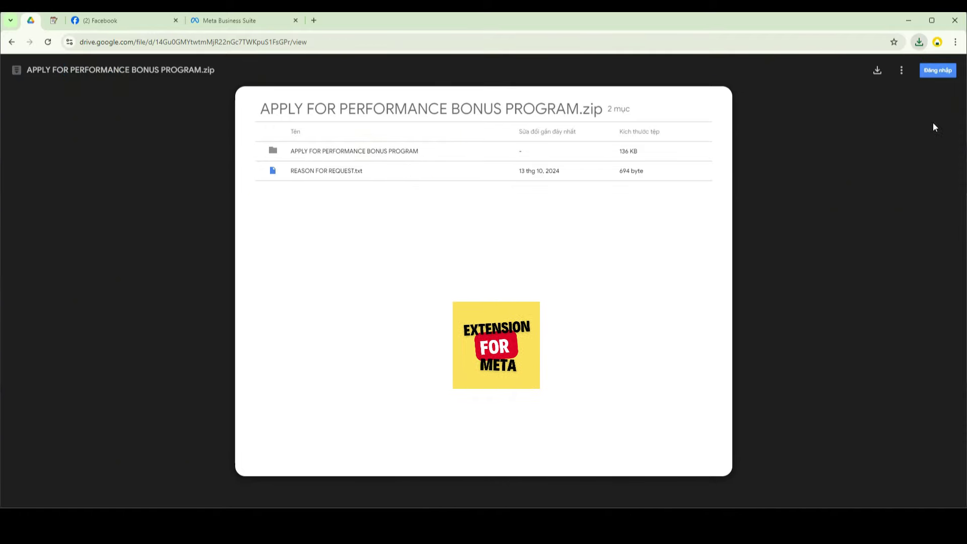
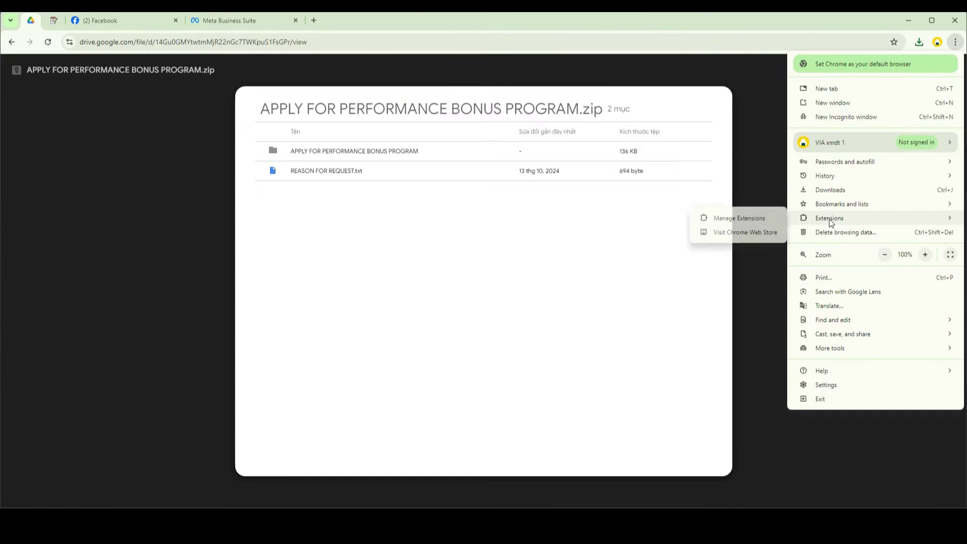
- Open Chrome's extension management page and enable Developer mode
{"action": "left_click", "coordinate": [759, 221]}
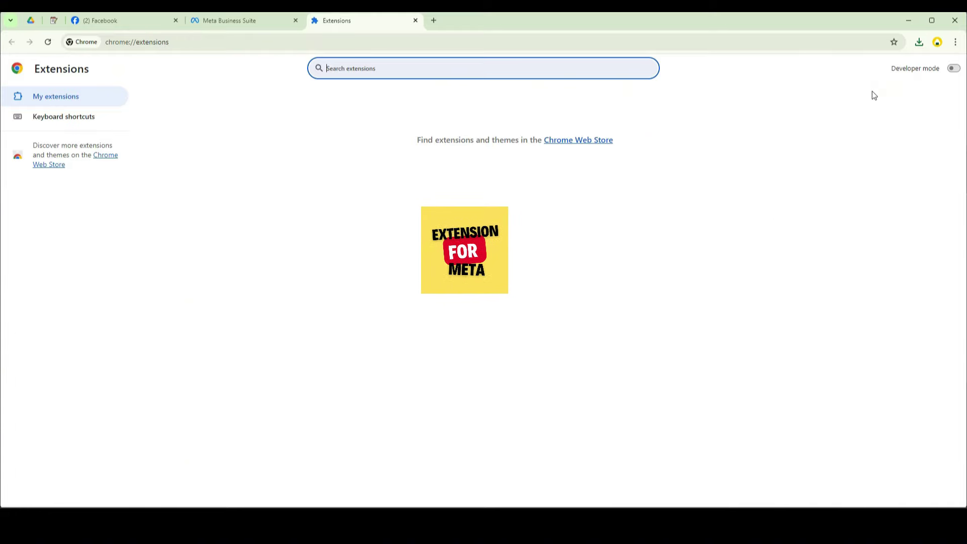
{"action": "left_click_drag", "start_coordinate": [888, 72], "coordinate": [943, 73]}
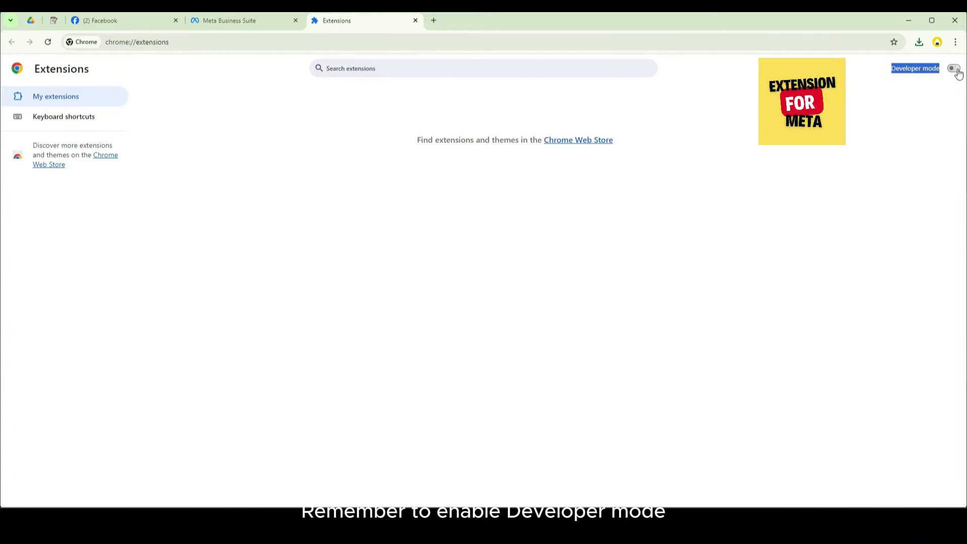
{"action": "left_click", "coordinate": [951, 69]}
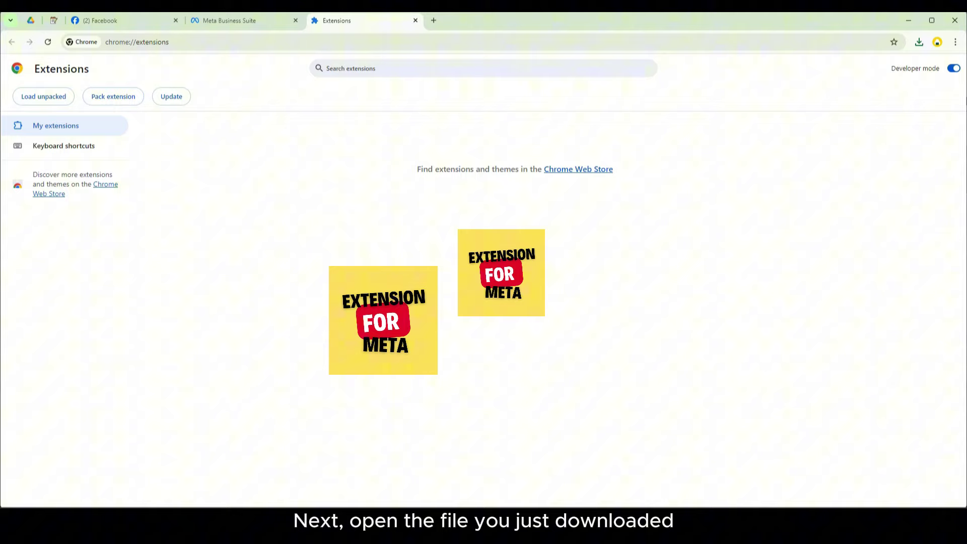
- Show the downloaded APPLY FOR PERFORMANCE BONUS PROGRAM archive in its folder and extract it there with WinRAR
{"action": "left_click", "coordinate": [919, 43]}
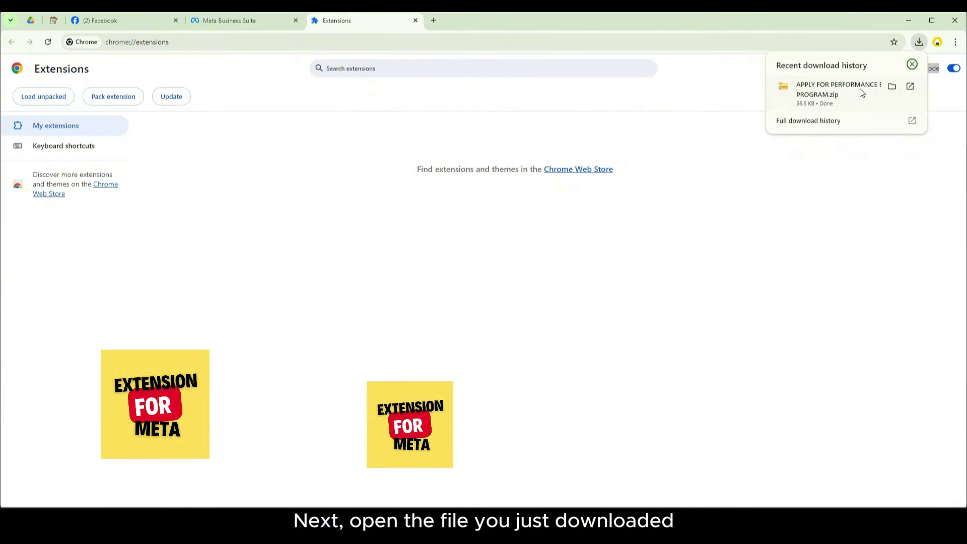
{"action": "left_click", "coordinate": [891, 87]}
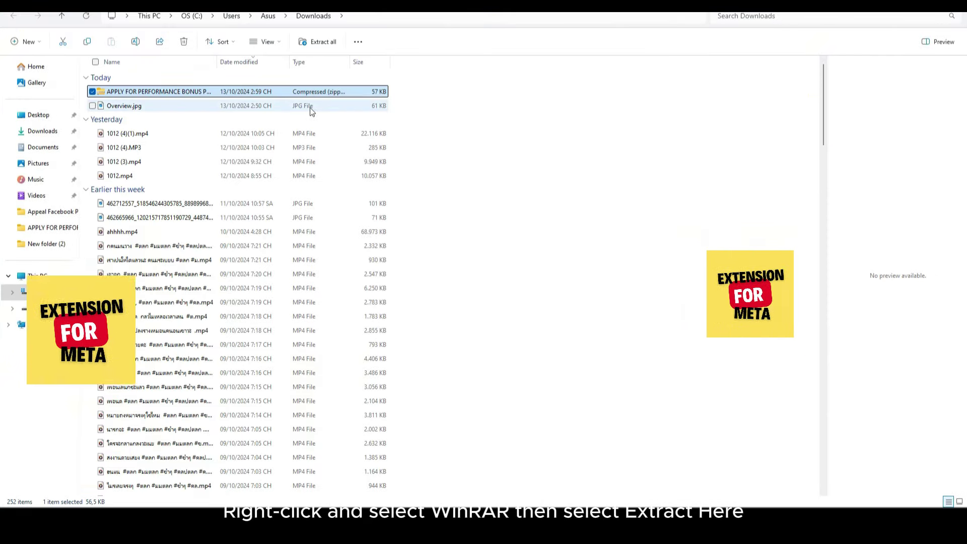
{"action": "left_click", "coordinate": [931, 5]}
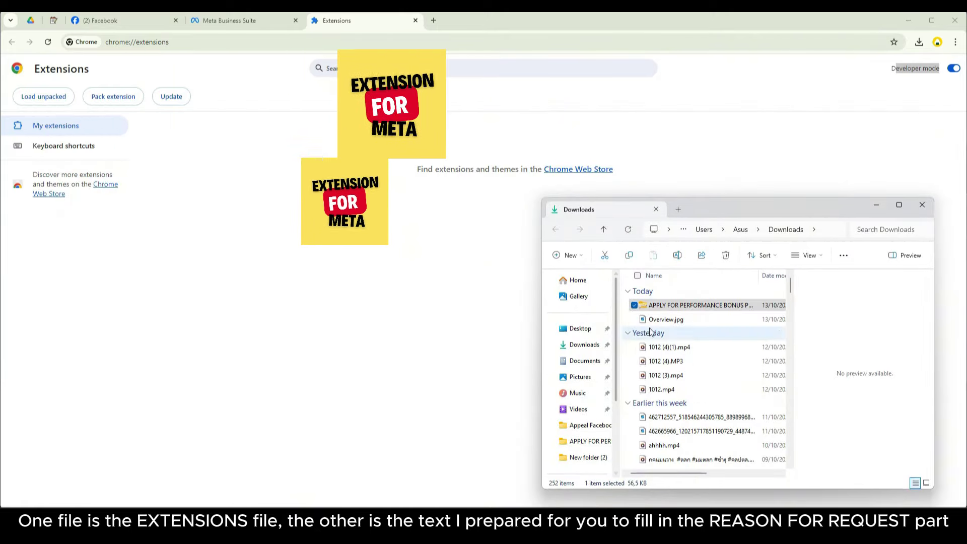
{"action": "left_click", "coordinate": [690, 305]}
{"action": "right_click", "coordinate": [691, 307]}
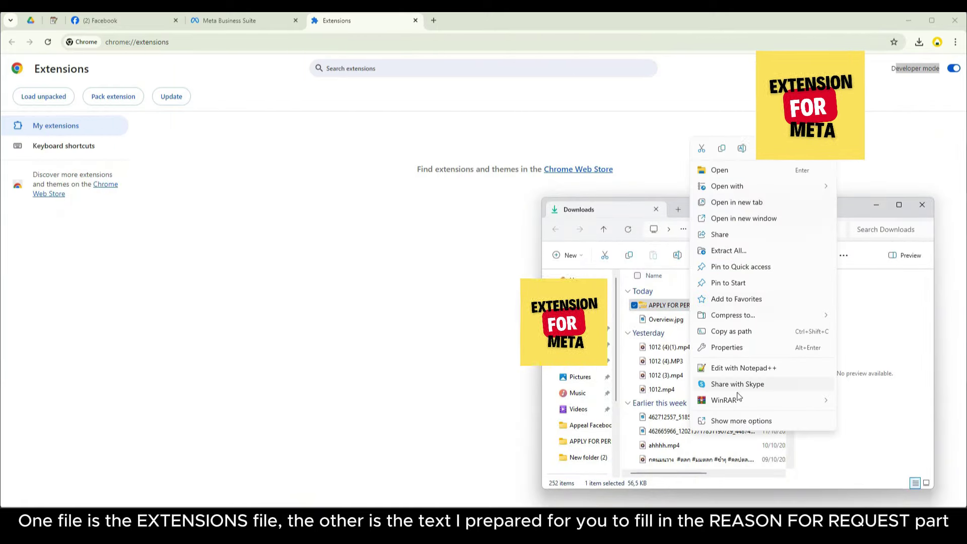
{"action": "mouse_move", "coordinate": [725, 399]}
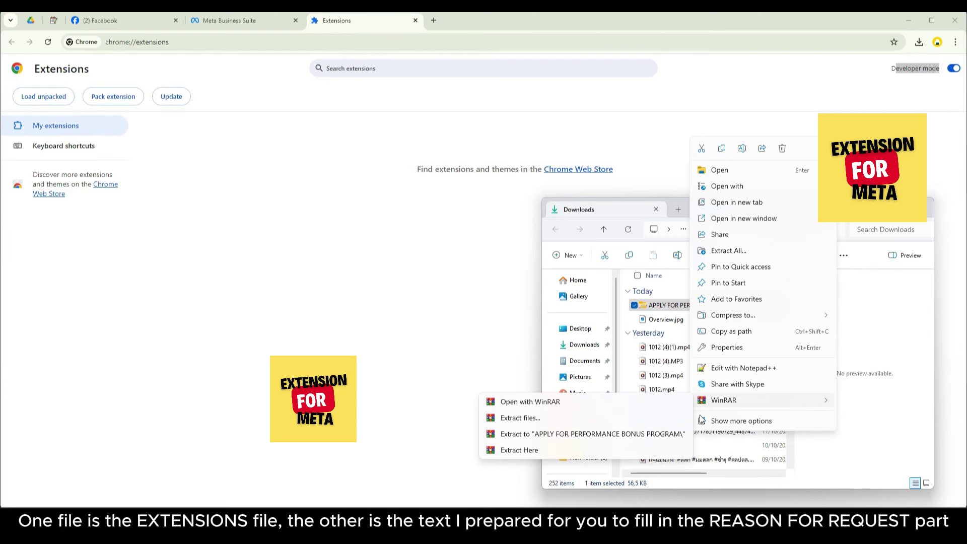
{"action": "left_click", "coordinate": [525, 450]}
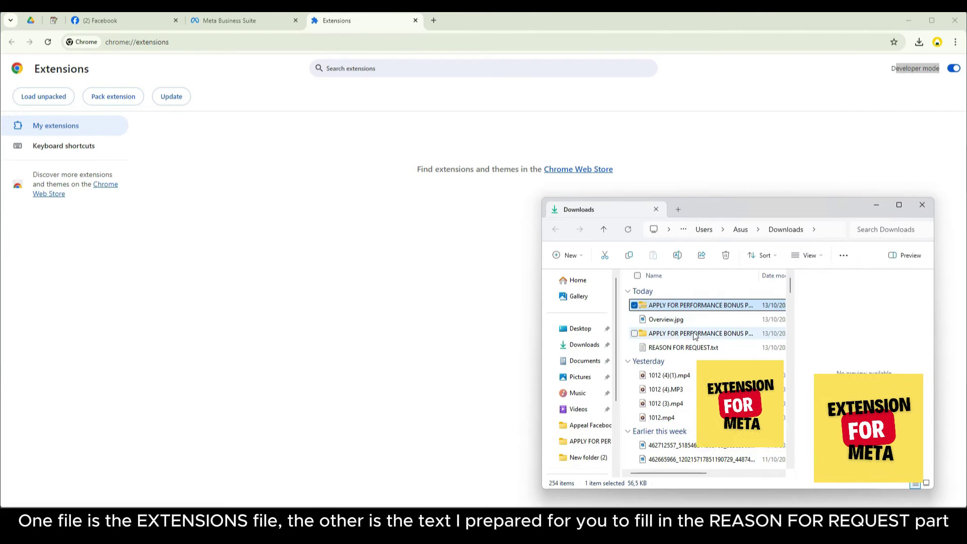
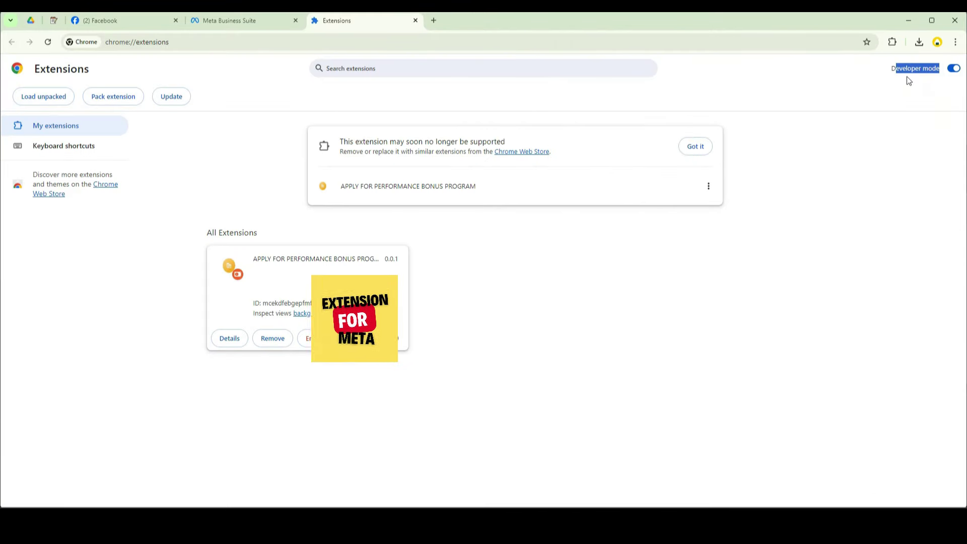
- Pin the APPLY FOR PERFORMANCE BONUS PROGRAM extension to the browser toolbar
{"action": "left_click", "coordinate": [892, 43]}
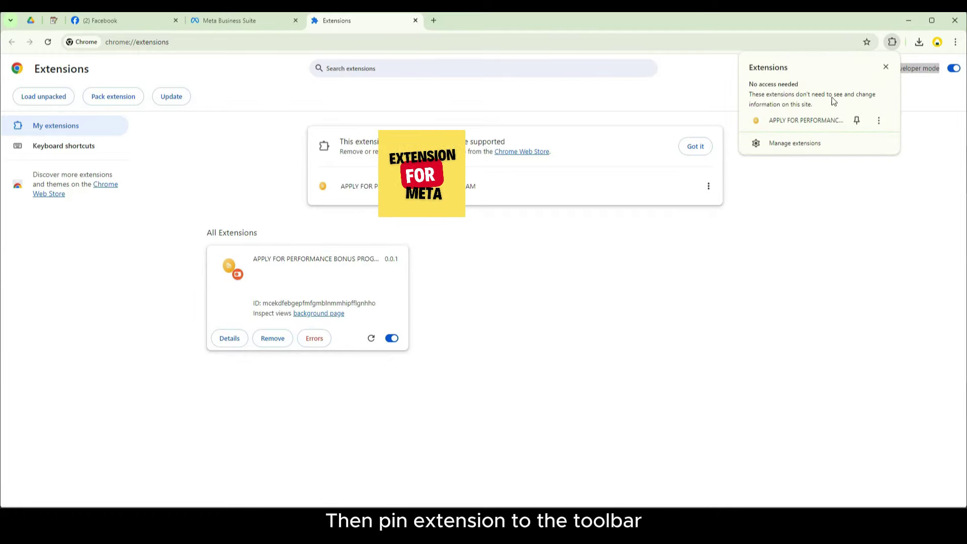
{"action": "left_click", "coordinate": [857, 121]}
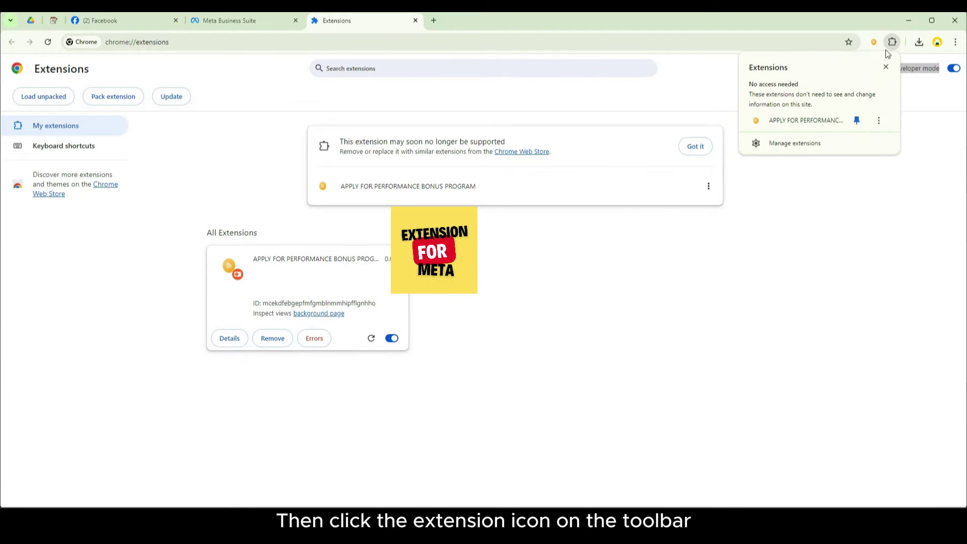
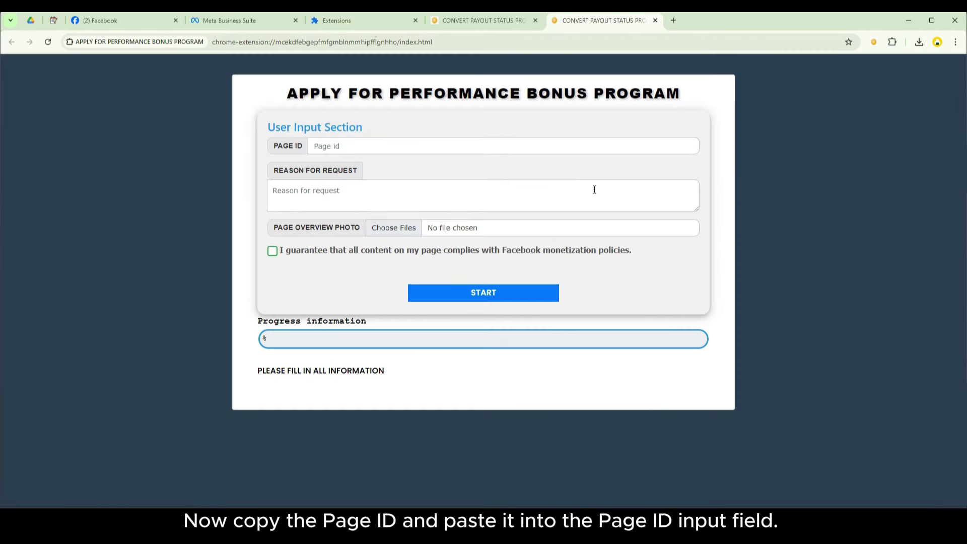
- Copy the page ID from the Facebook page's web address into the extension form's Page ID field
{"action": "left_click_drag", "start_coordinate": [694, 214], "coordinate": [689, 281]}
{"action": "left_click", "coordinate": [360, 147]}
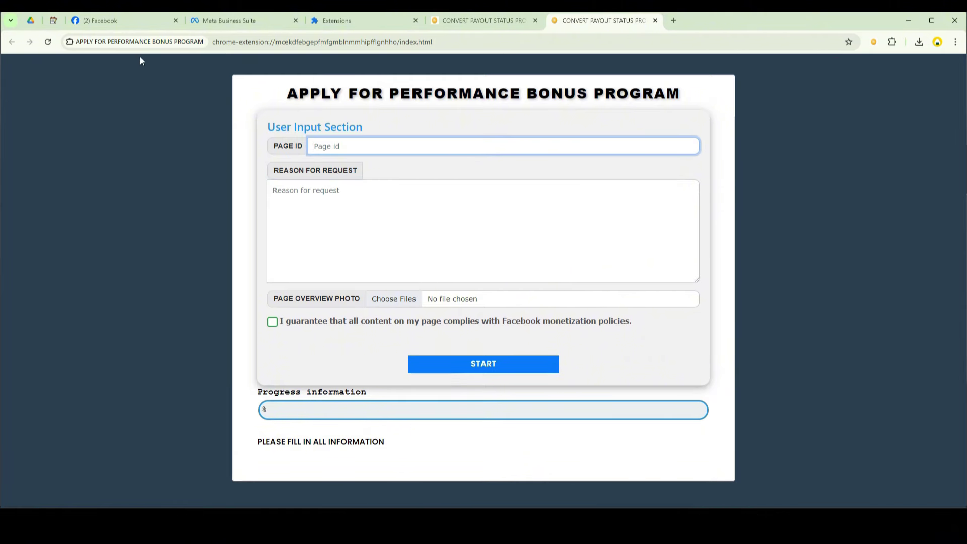
{"action": "left_click", "coordinate": [143, 26]}
{"action": "double_click", "coordinate": [242, 42]}
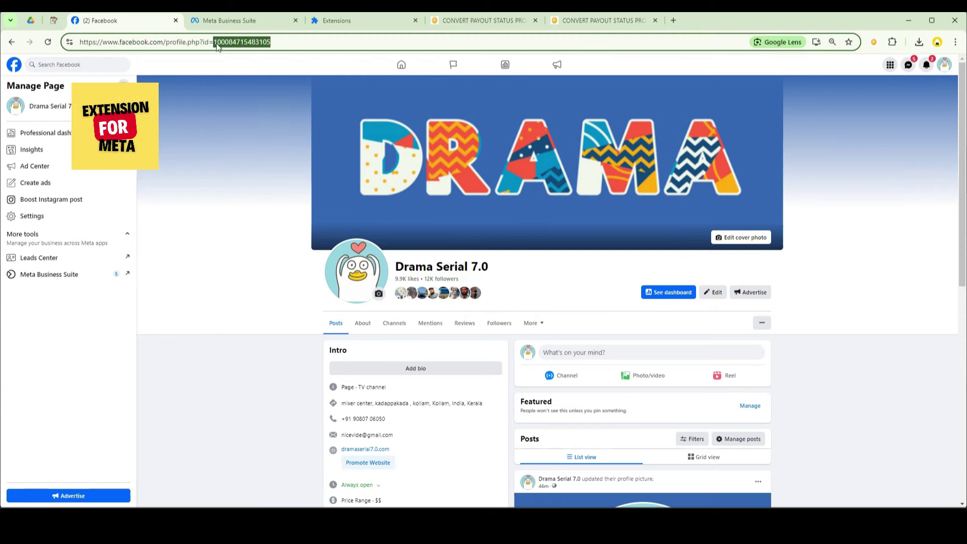
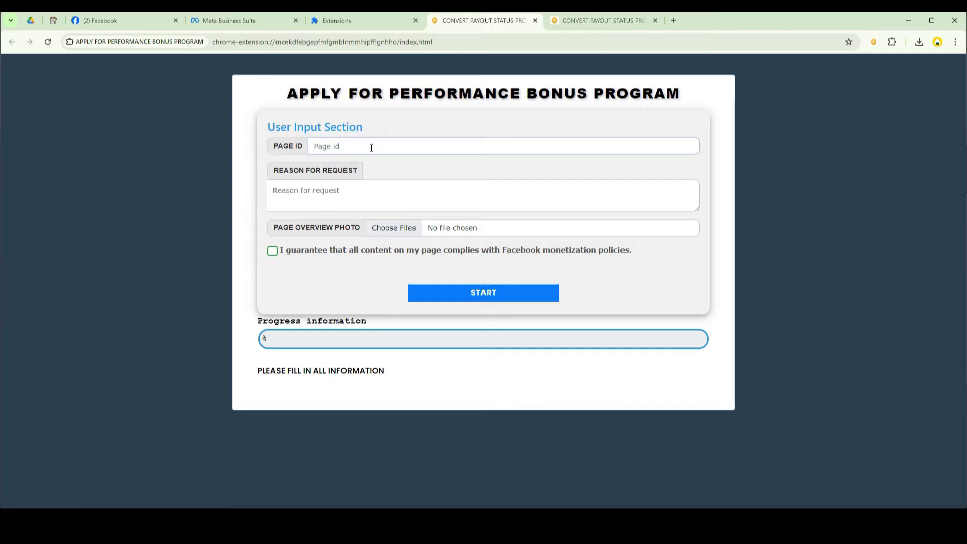
{"action": "key", "text": "ctrl+v"}
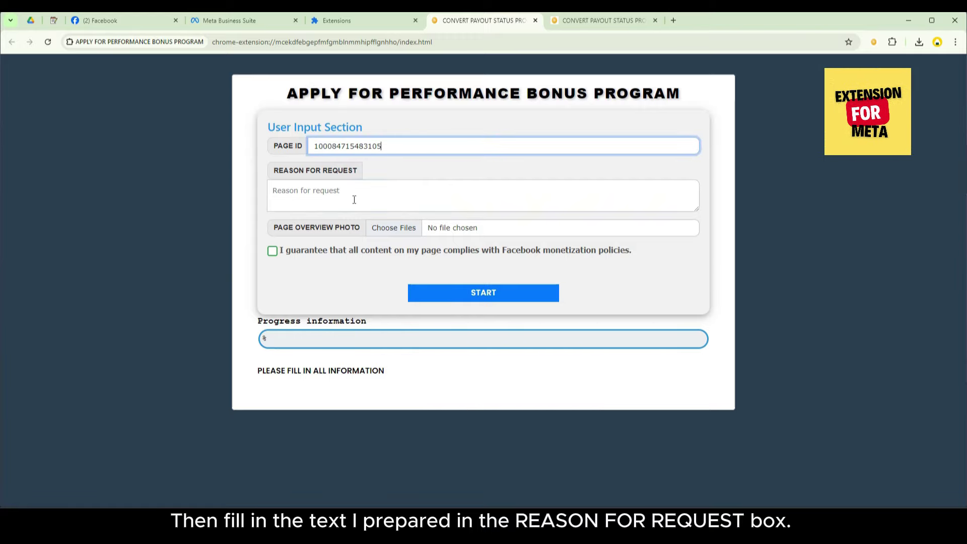
- Copy the prepared letter to the Facebook Support Team from aNotepad into the Reason for request field and enlarge the field to fit it
{"action": "left_click", "coordinate": [301, 197]}
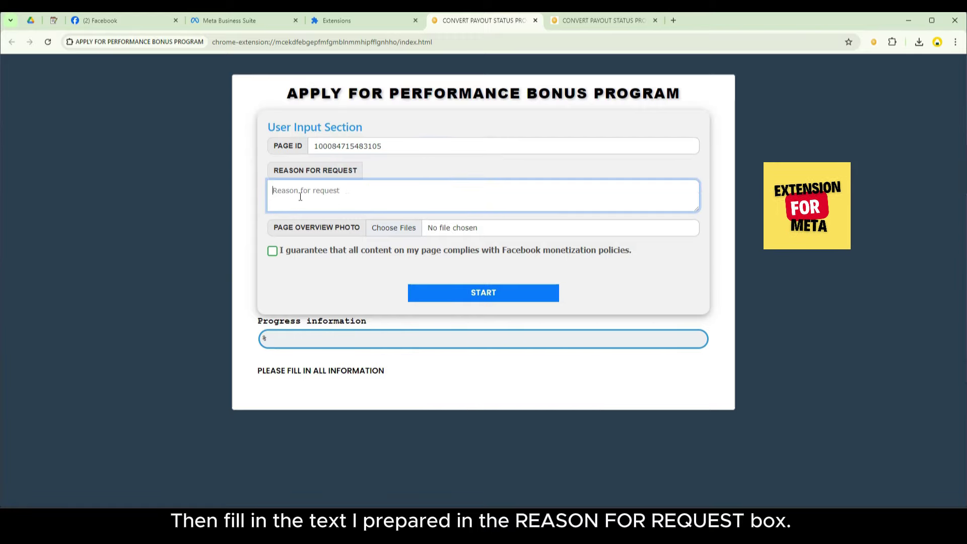
{"action": "left_click", "coordinate": [31, 25]}
{"action": "left_click", "coordinate": [54, 24]}
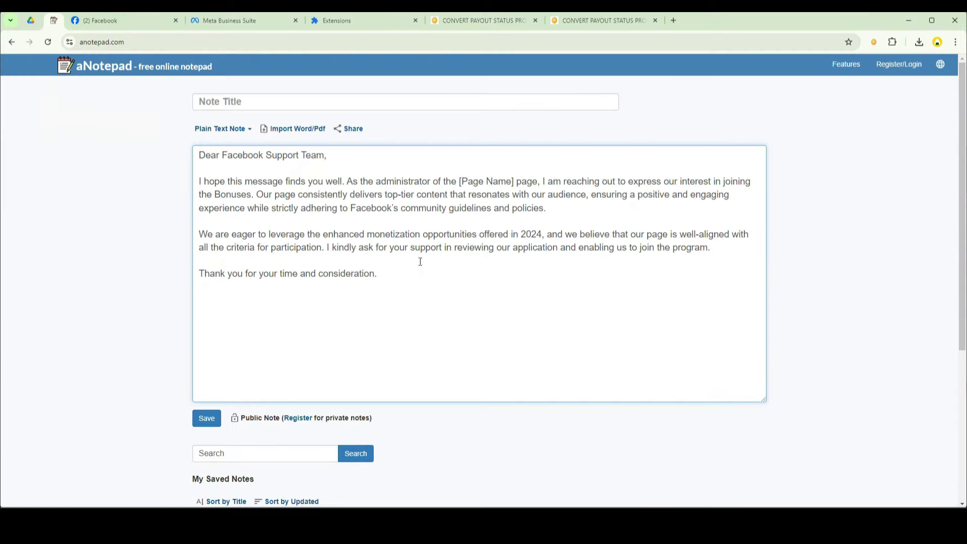
{"action": "key", "text": "ctrl+a"}
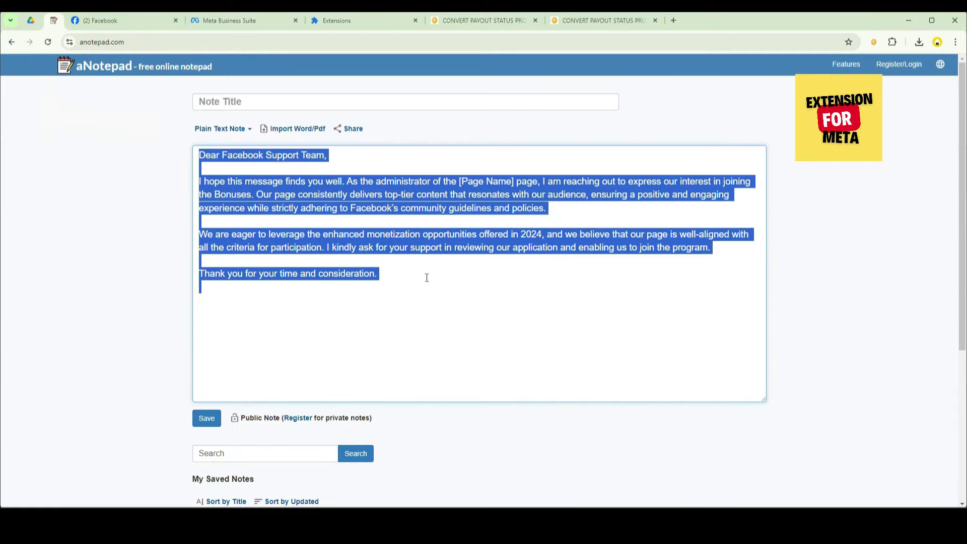
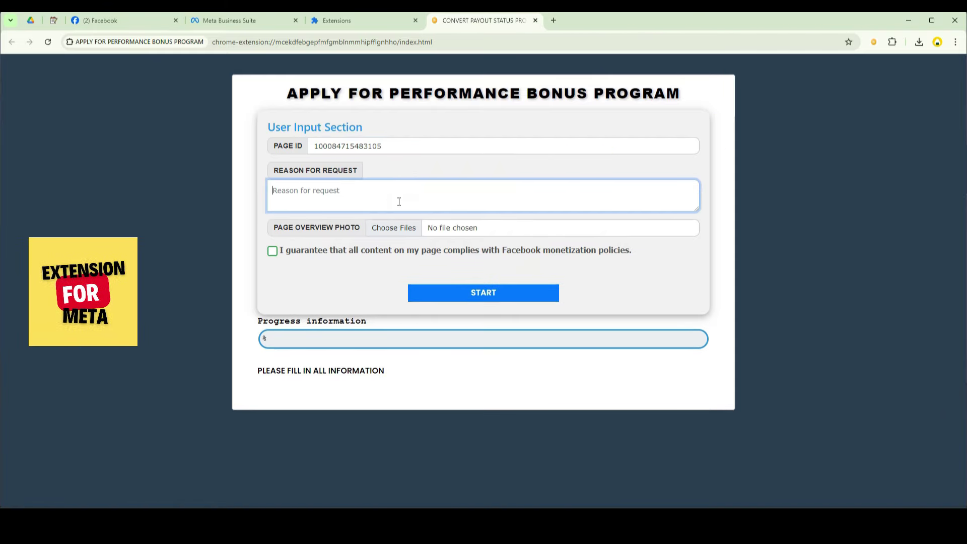
{"action": "scroll", "coordinate": [507, 193], "scroll_direction": "down", "scroll_amount": 1}
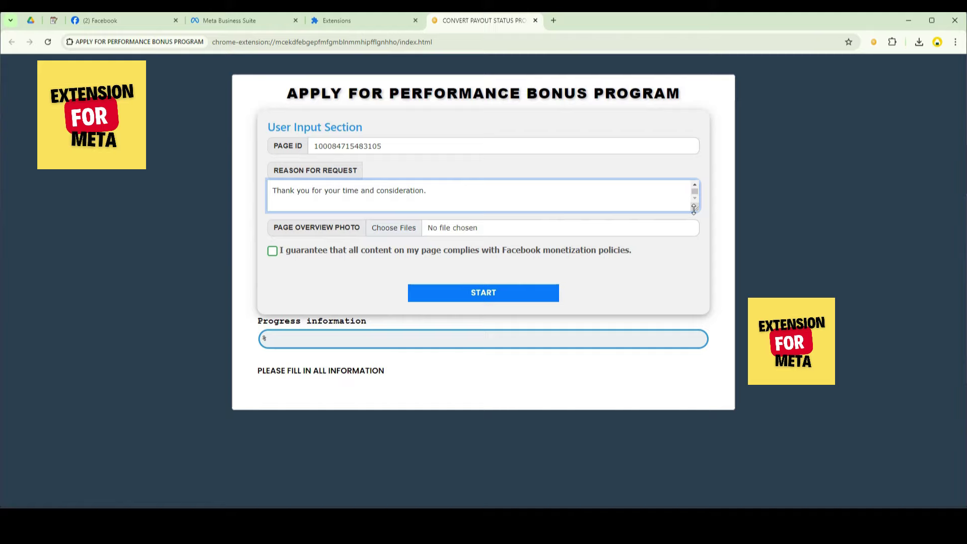
{"action": "left_click_drag", "start_coordinate": [698, 214], "coordinate": [705, 326]}
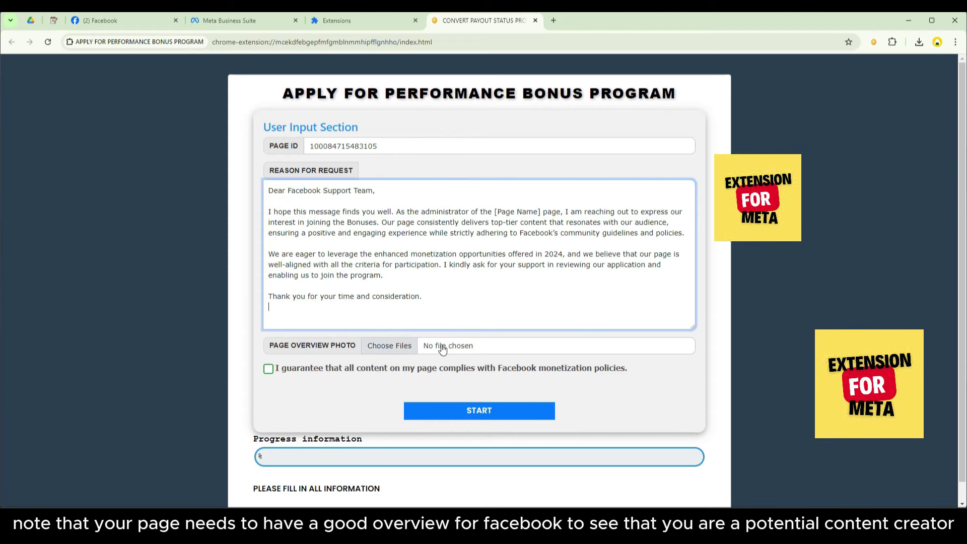
- Open the page's Insights overview in Meta Business Suite in a new tab and capture a screenshot of its Performance section
{"action": "left_click", "coordinate": [229, 22]}
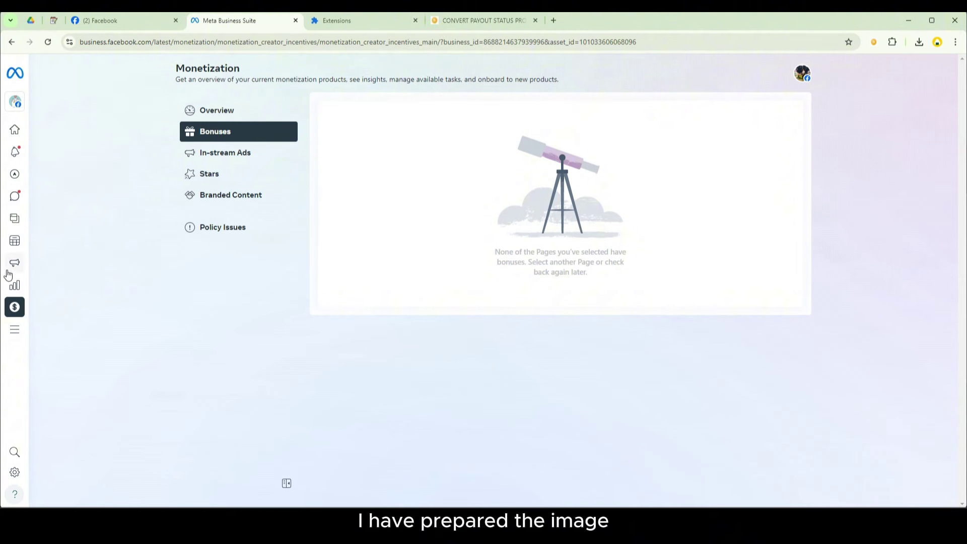
{"action": "mouse_move", "coordinate": [36, 292]}
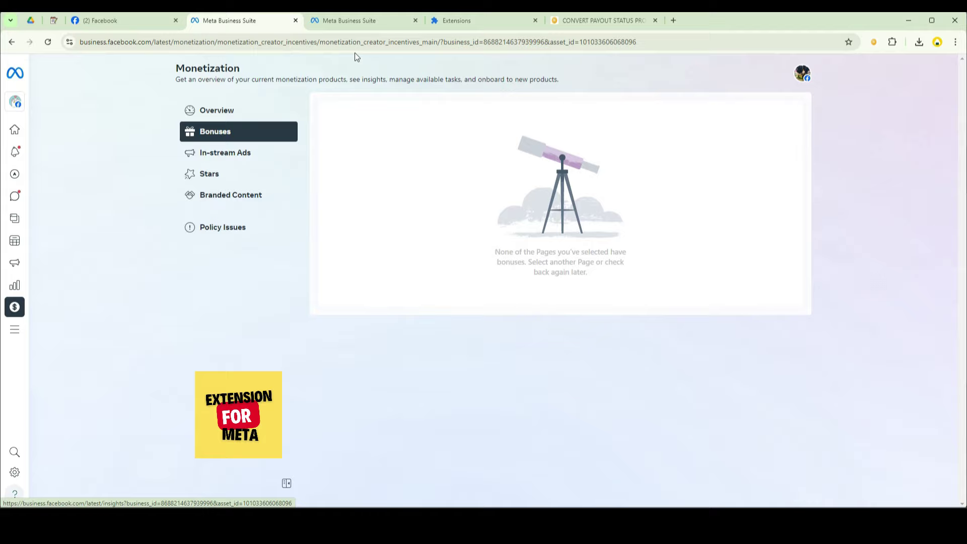
{"action": "left_click", "coordinate": [353, 20]}
{"action": "scroll", "coordinate": [636, 202], "scroll_direction": "down", "scroll_amount": 2}
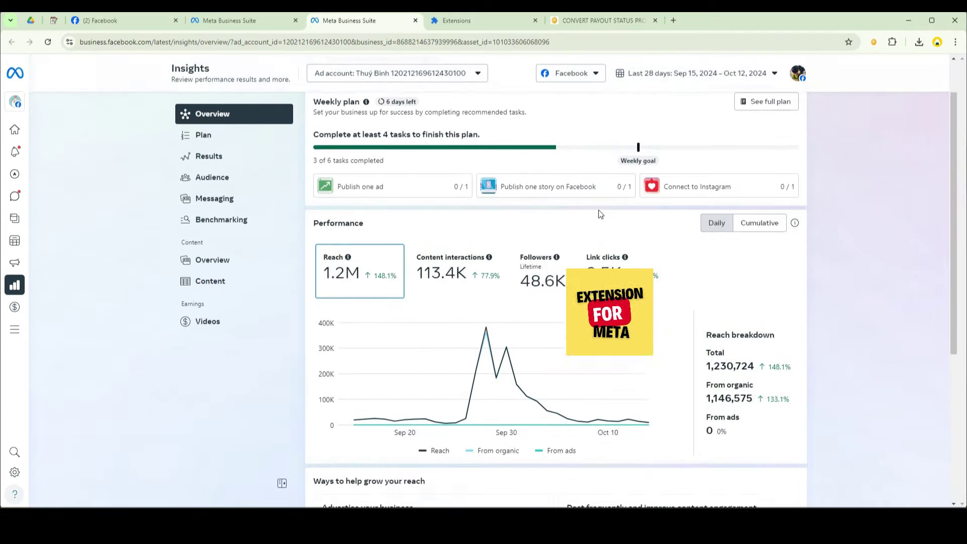
{"action": "key", "text": "super+shift+s"}
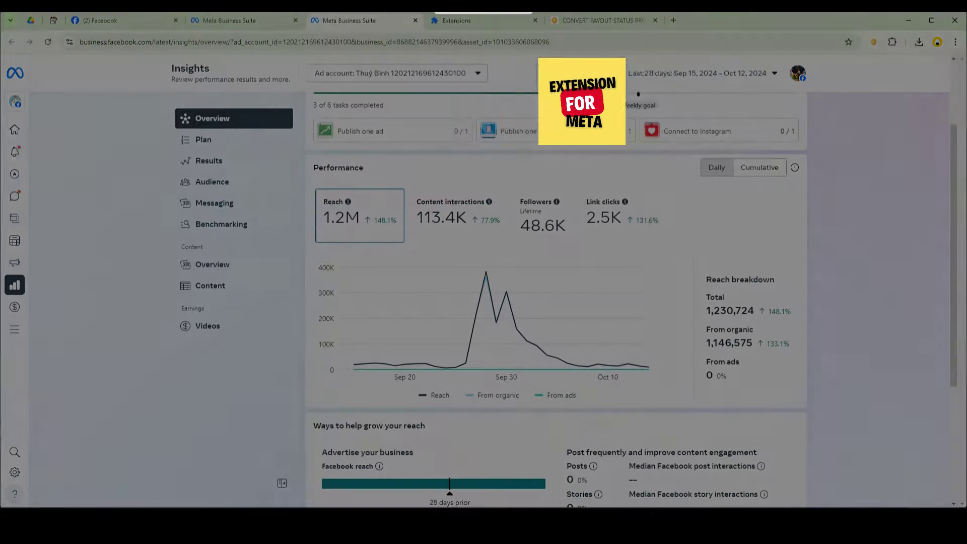
{"action": "left_click_drag", "start_coordinate": [354, 174], "coordinate": [807, 410]}
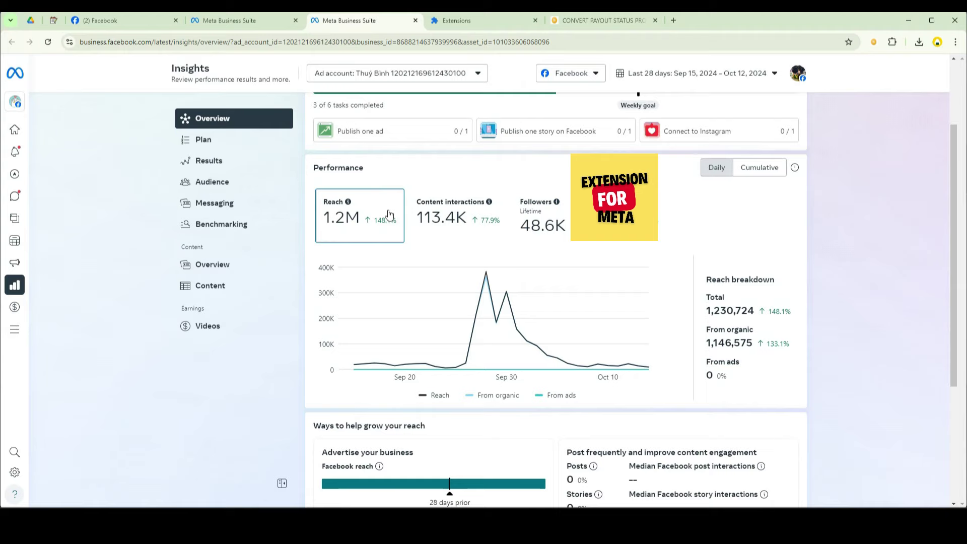
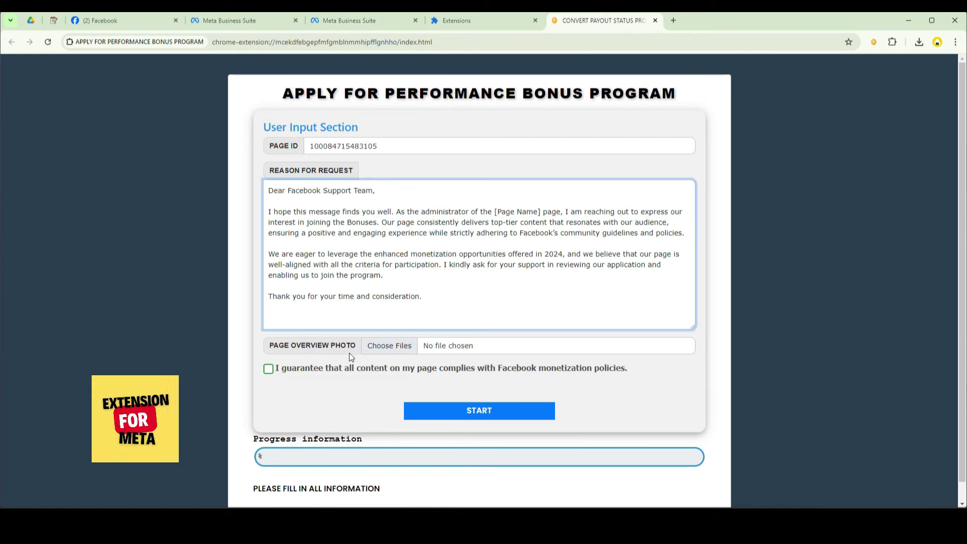
- Submit the extension form with Overview.jpg as the page overview photo and the content compliance guarantee accepted
{"action": "left_click", "coordinate": [409, 347]}
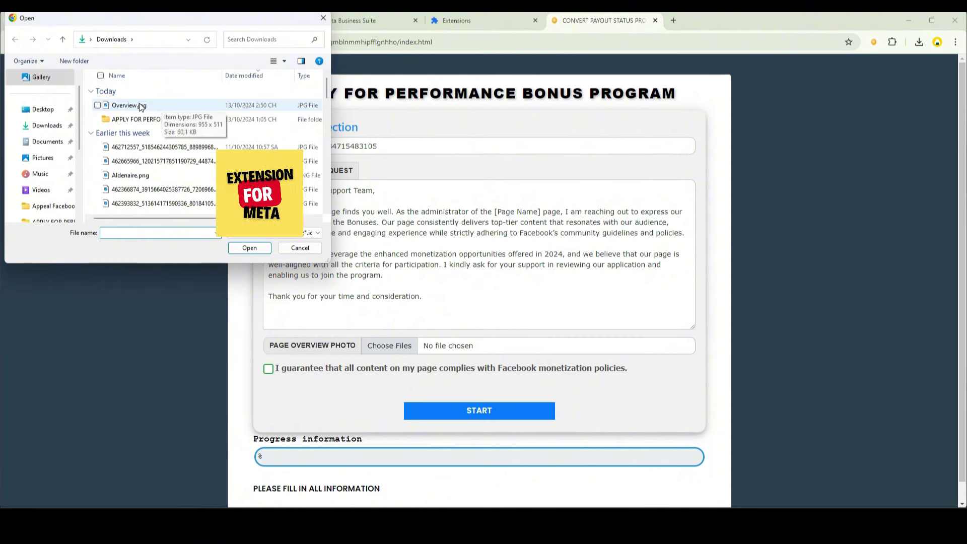
{"action": "left_click", "coordinate": [248, 248]}
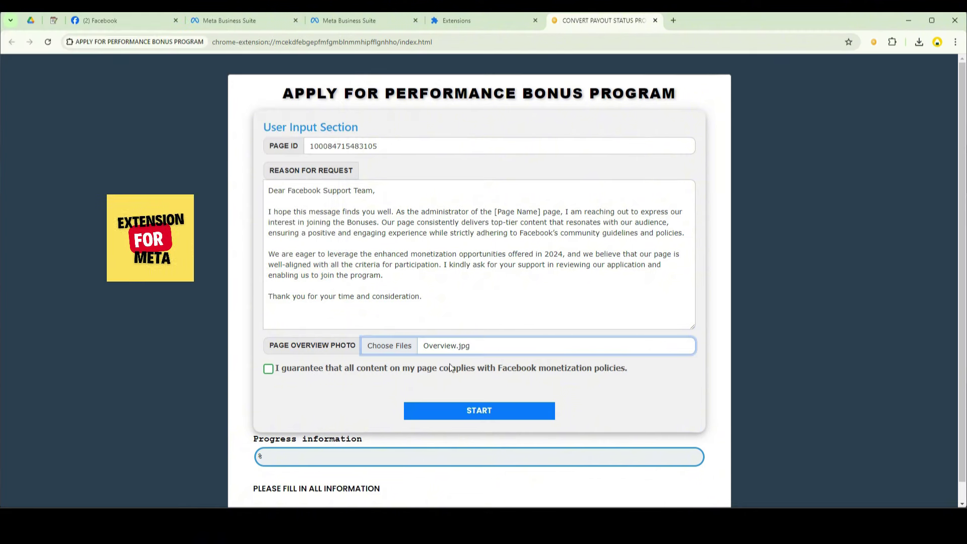
{"action": "left_click_drag", "start_coordinate": [277, 369], "coordinate": [629, 370]}
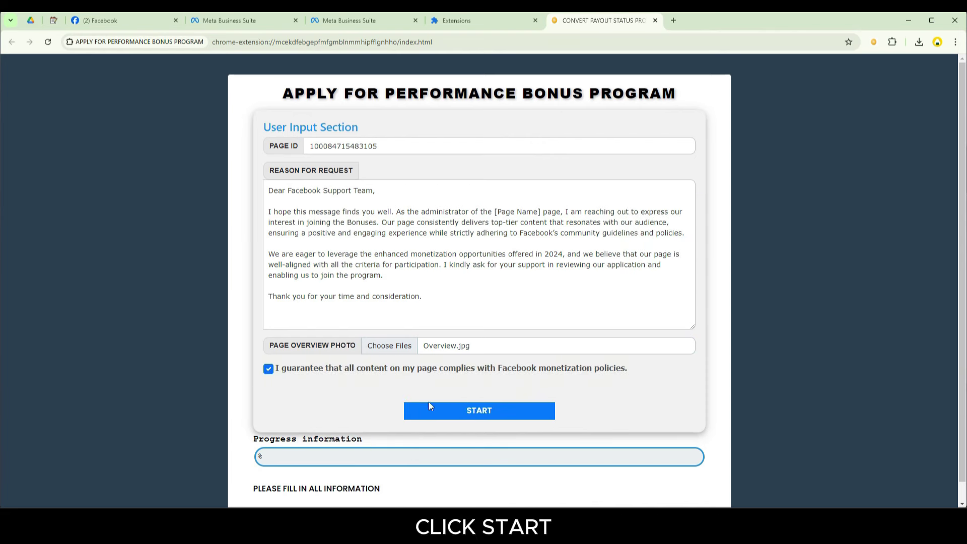
{"action": "left_click", "coordinate": [478, 414]}
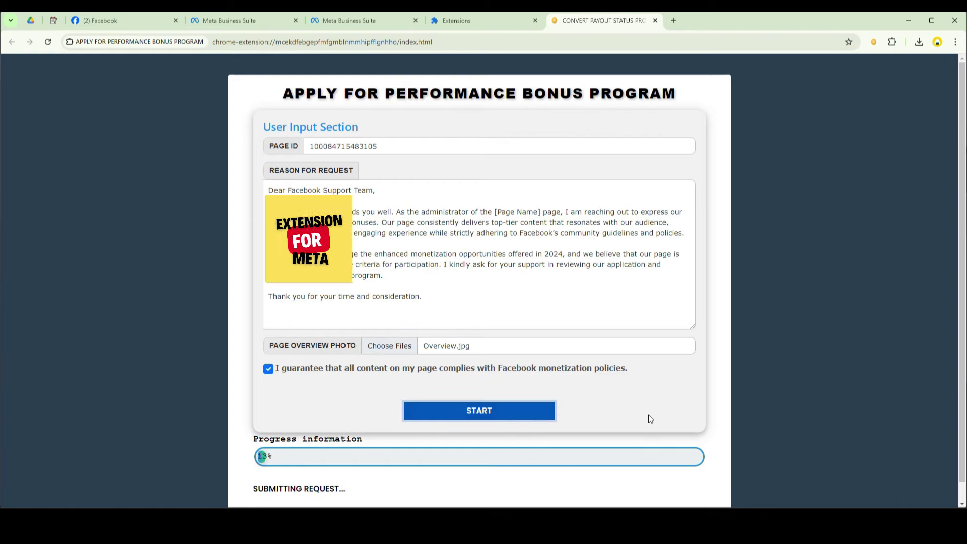
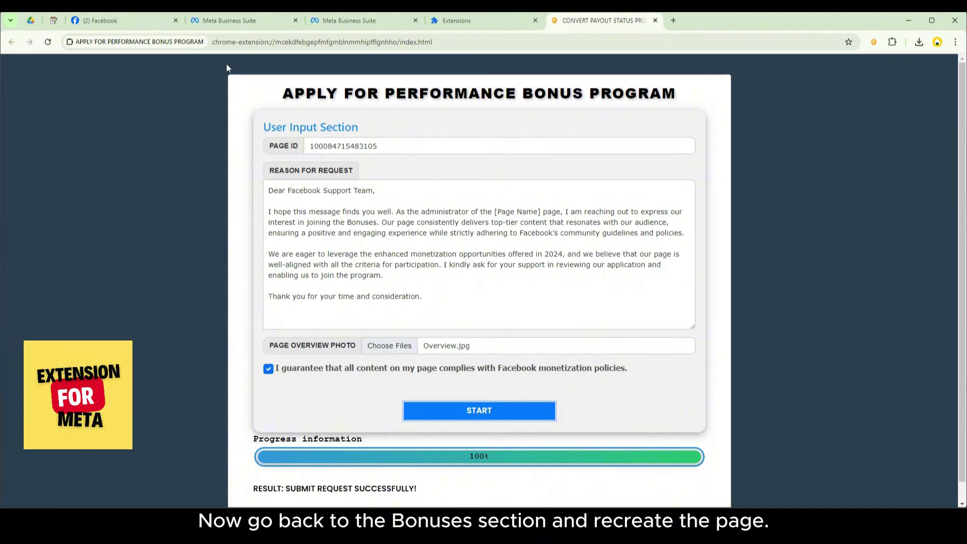
- Return to the Bonuses section of Meta Business Suite's Monetization page and reload it to check for available bonuses
{"action": "left_click", "coordinate": [247, 25]}
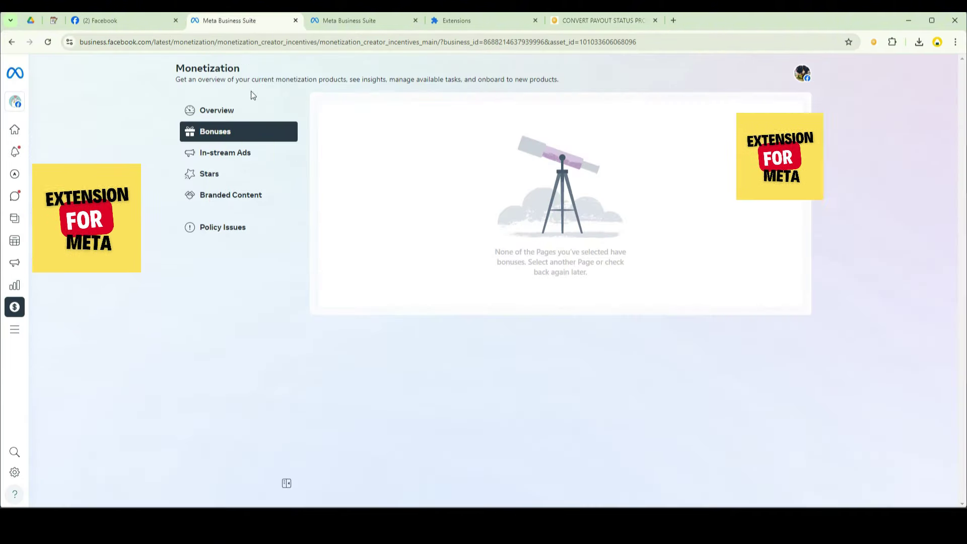
{"action": "left_click_drag", "start_coordinate": [491, 244], "coordinate": [635, 287]}
{"action": "left_click", "coordinate": [396, 202]}
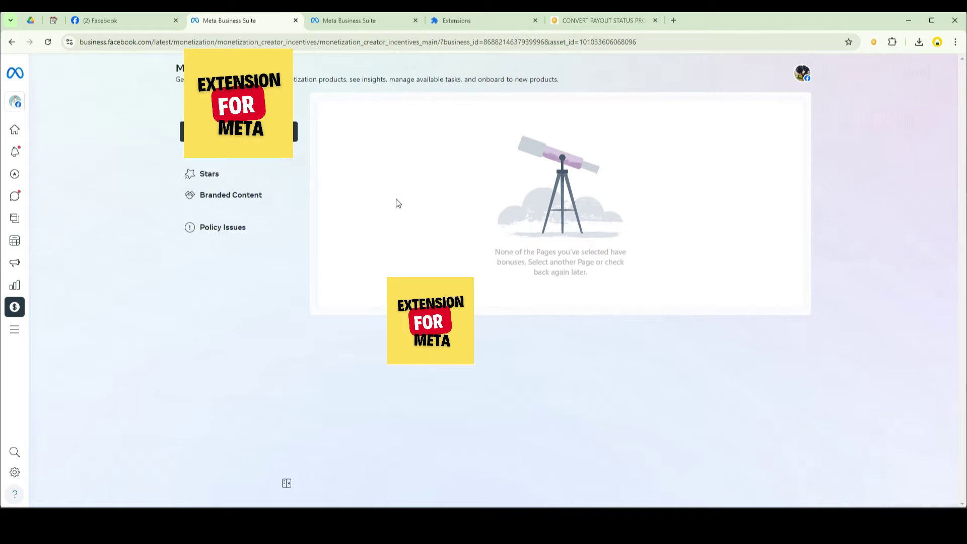
{"action": "left_click", "coordinate": [47, 42]}
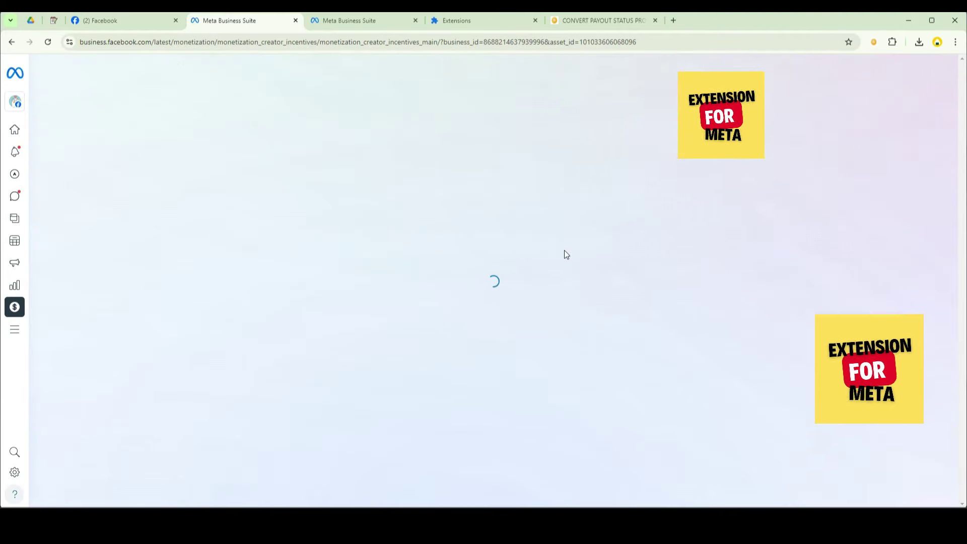
{"action": "left_click_drag", "start_coordinate": [380, 142], "coordinate": [407, 148]}
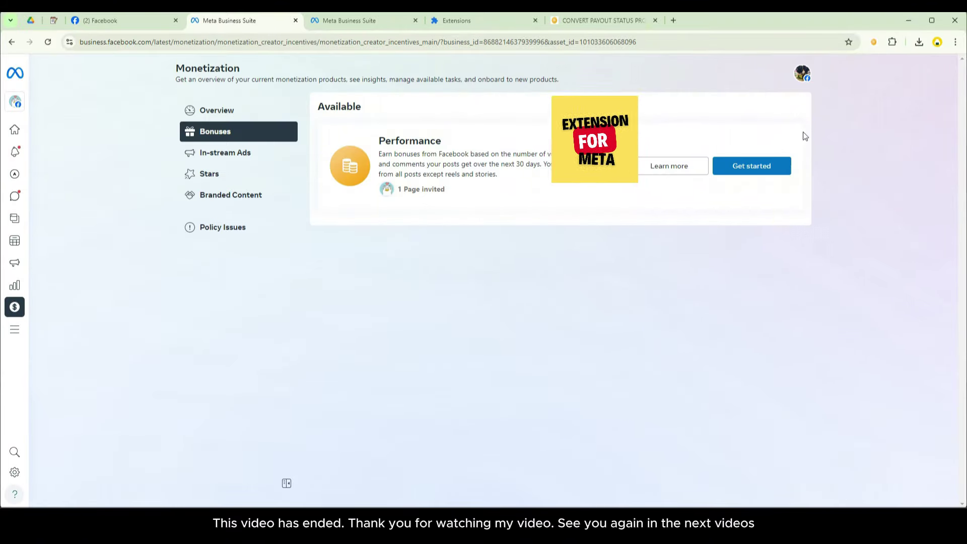
- Get started with the Performance bonus, review its terms through to the end and agree to them
{"action": "left_click", "coordinate": [761, 171]}
{"action": "scroll", "coordinate": [674, 321], "scroll_direction": "down", "scroll_amount": 10}
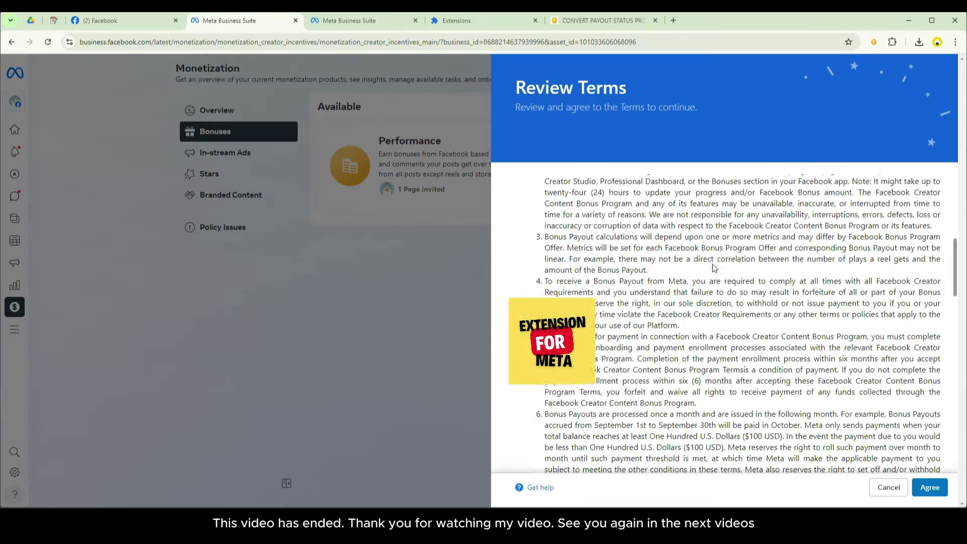
{"action": "scroll", "coordinate": [717, 265], "scroll_direction": "down", "scroll_amount": 15}
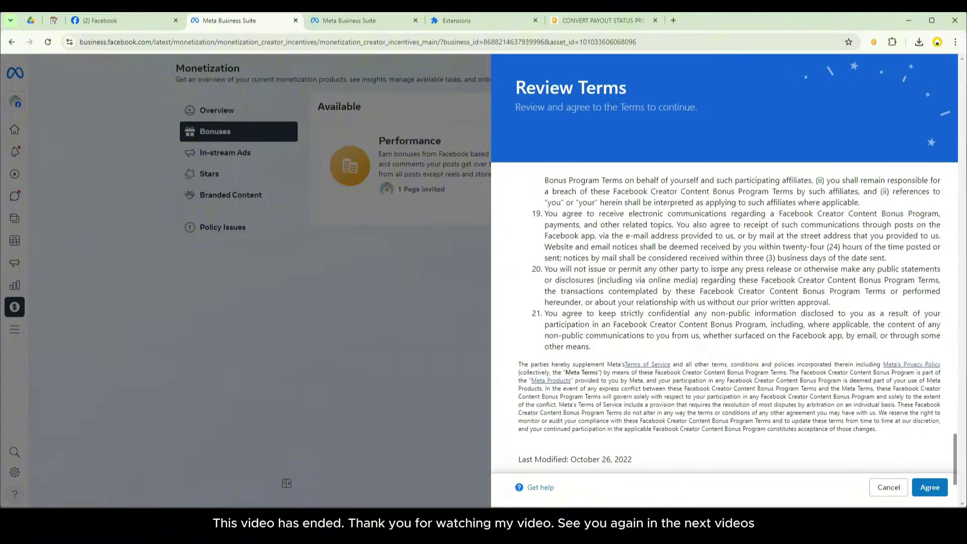
{"action": "left_click", "coordinate": [929, 487]}
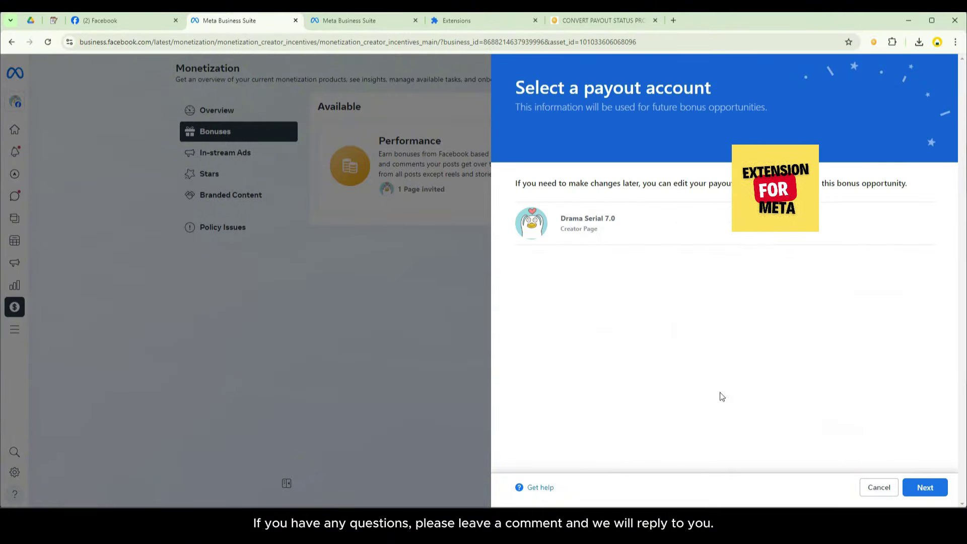
{"action": "left_click_drag", "start_coordinate": [558, 219], "coordinate": [648, 226]}
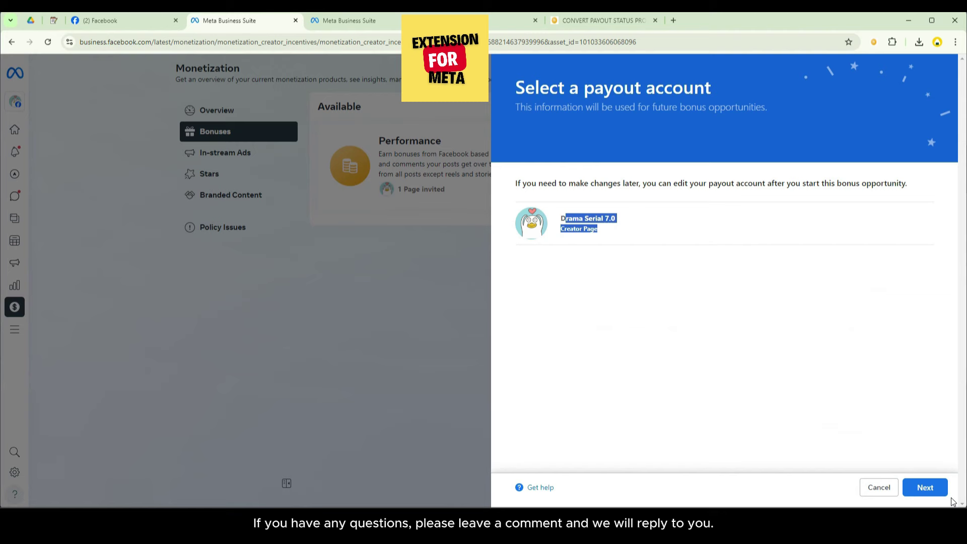